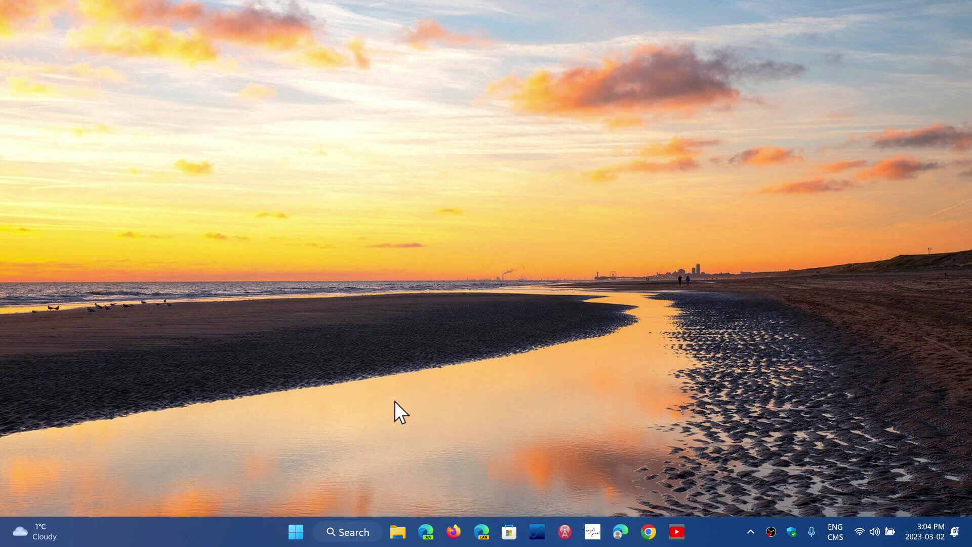
Step: Open Settings, confirm Windows Update shows the system up to date, then close Settings
{"action": "left_click", "coordinate": [296, 531]}
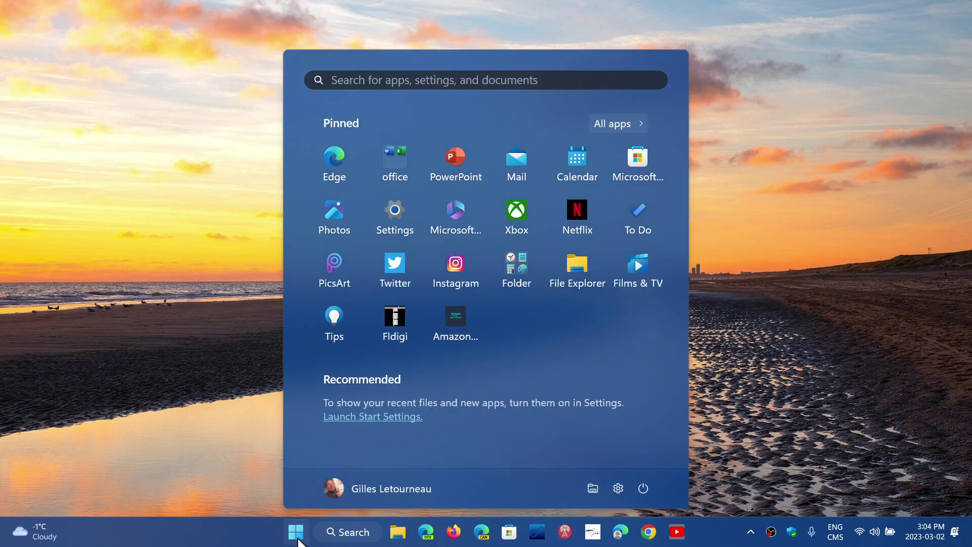
{"action": "left_click", "coordinate": [403, 200]}
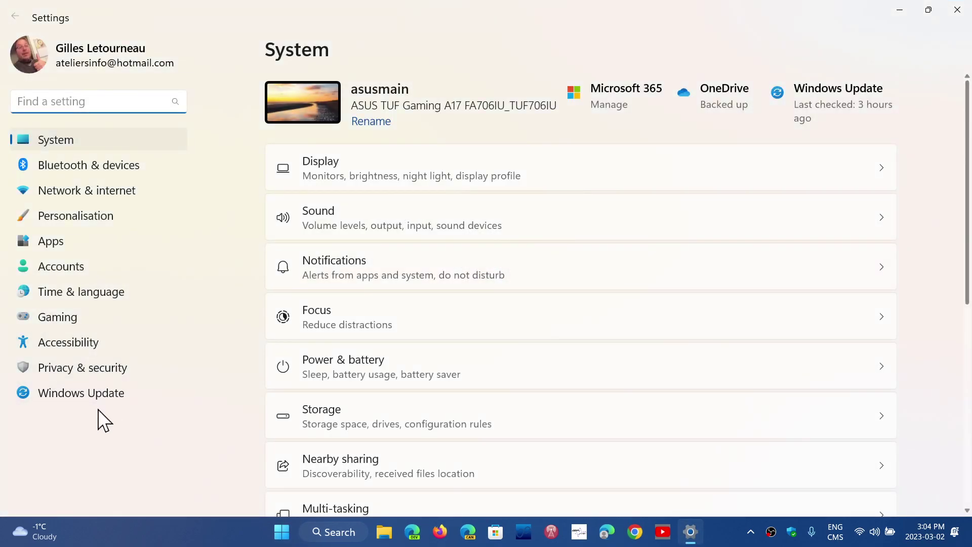
{"action": "left_click", "coordinate": [101, 392]}
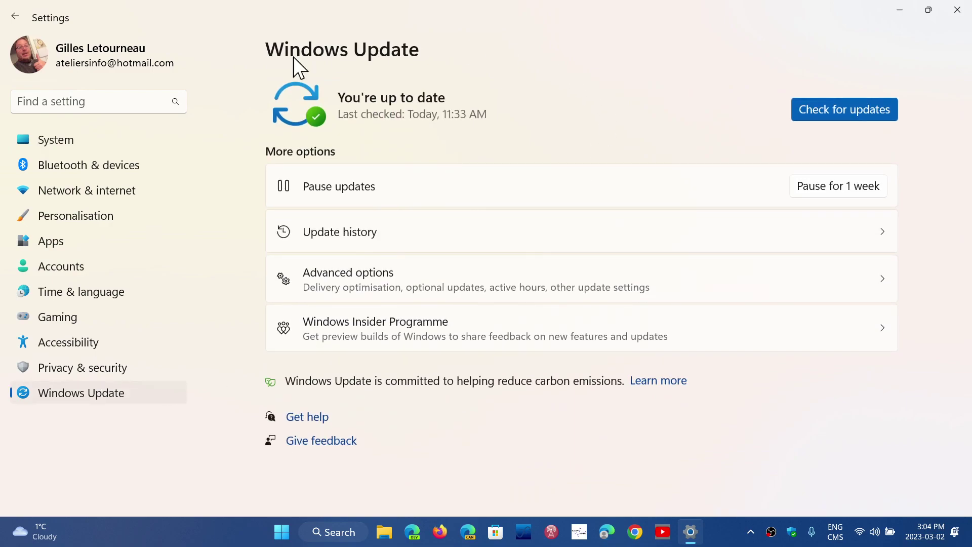
{"action": "left_click", "coordinate": [957, 10]}
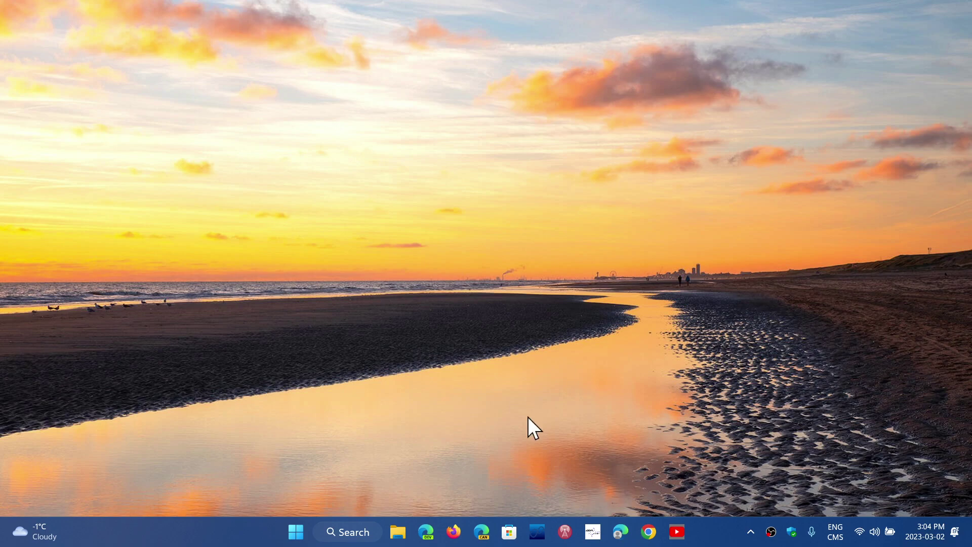
{"action": "left_click", "coordinate": [352, 538]}
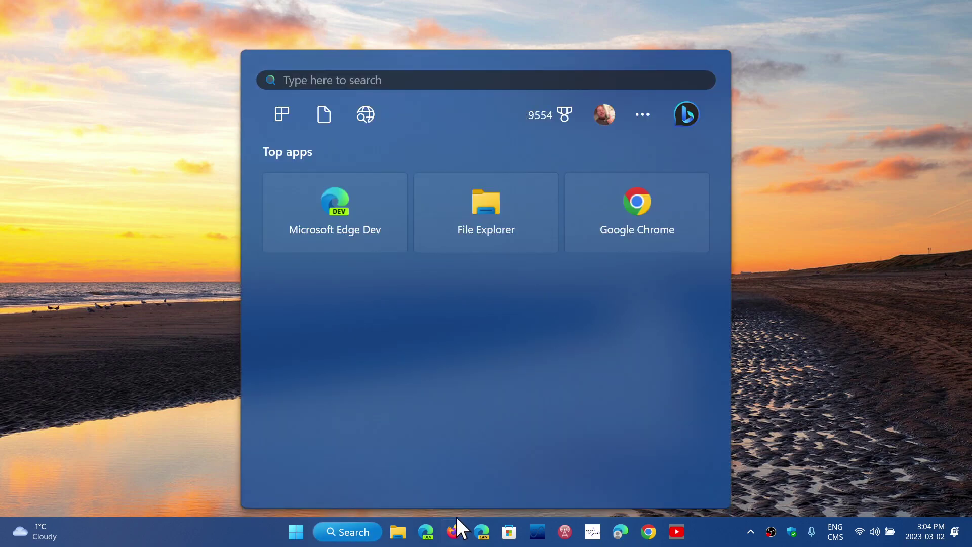
{"action": "left_click", "coordinate": [509, 533]}
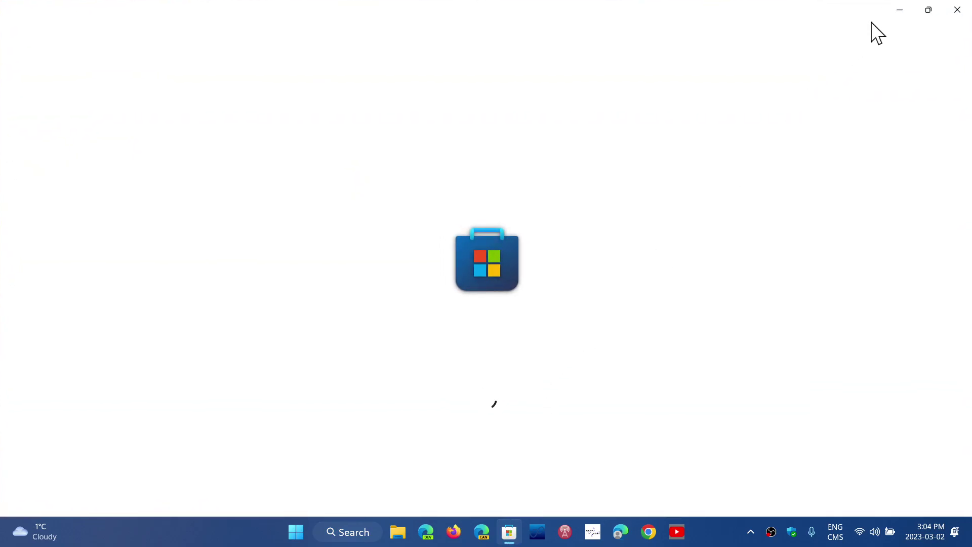
{"action": "left_click", "coordinate": [958, 14]}
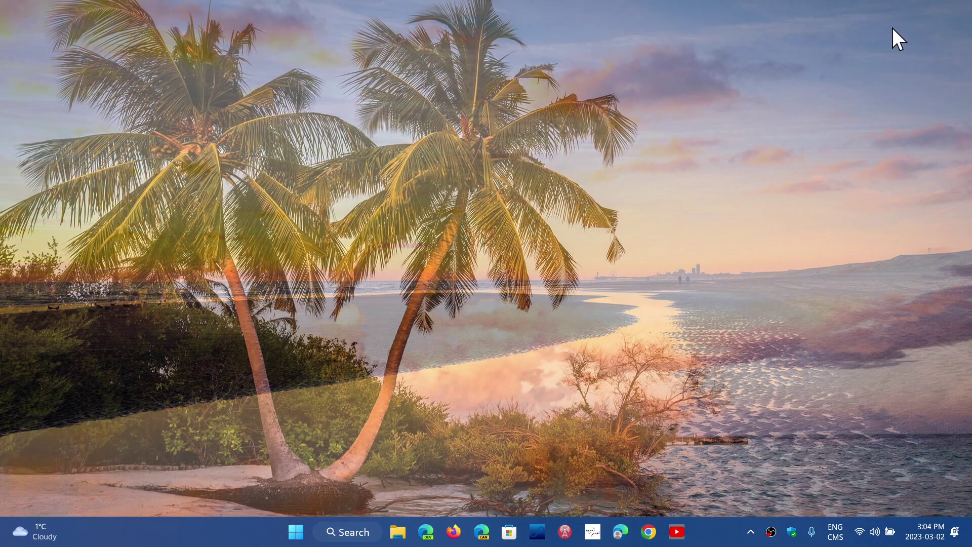
Step: Launch Notepad from Windows search to get a new untitled document
{"action": "left_click", "coordinate": [362, 531]}
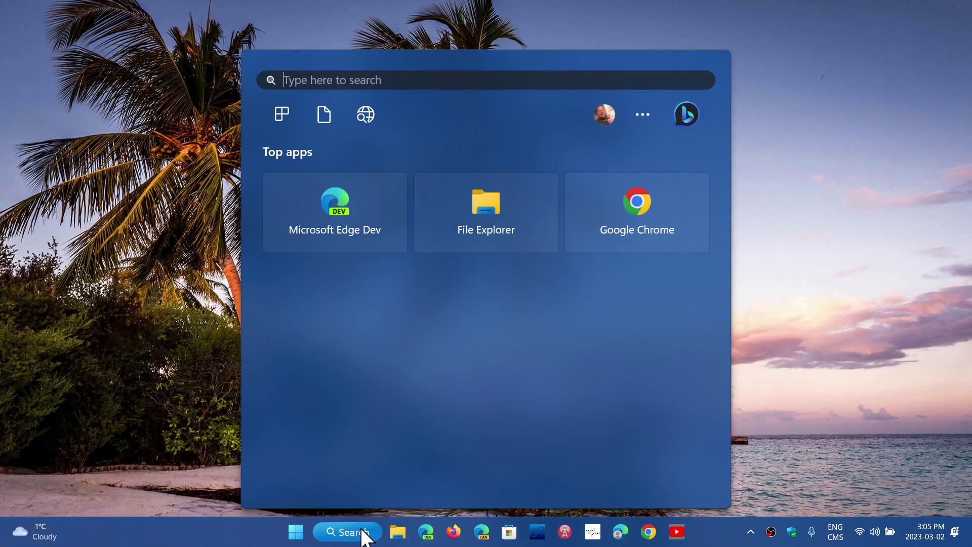
{"action": "type", "text": "note"}
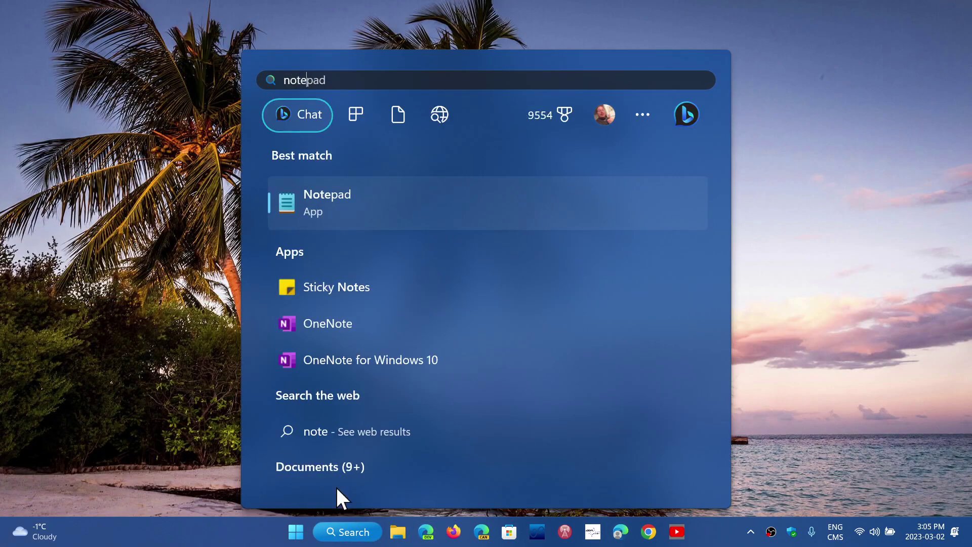
{"action": "left_click", "coordinate": [379, 212]}
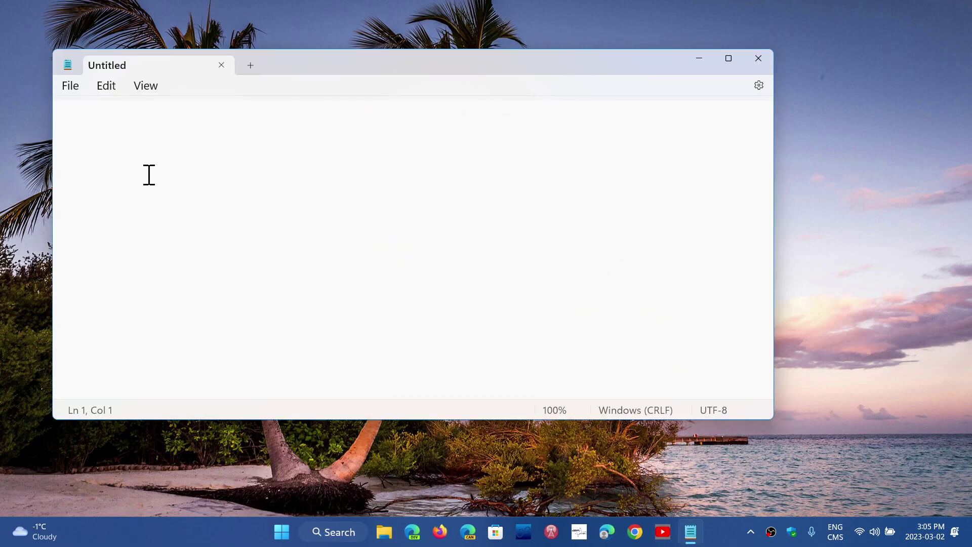
{"action": "type", "text": "1 "}
{"action": "type", "text": "tab"}
Step: Add a new tab for '2 tab', then open a third blank tab
{"action": "left_click", "coordinate": [251, 74]}
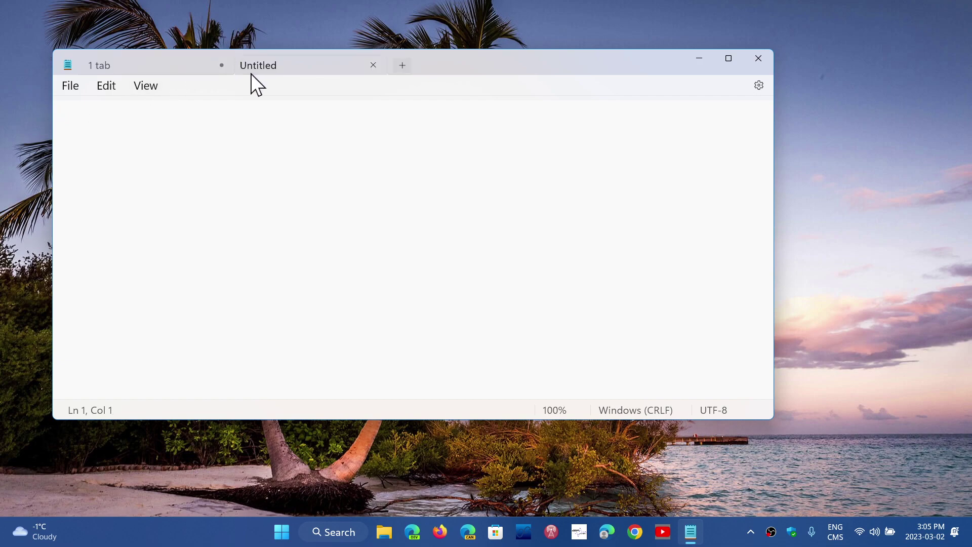
{"action": "type", "text": "2 "}
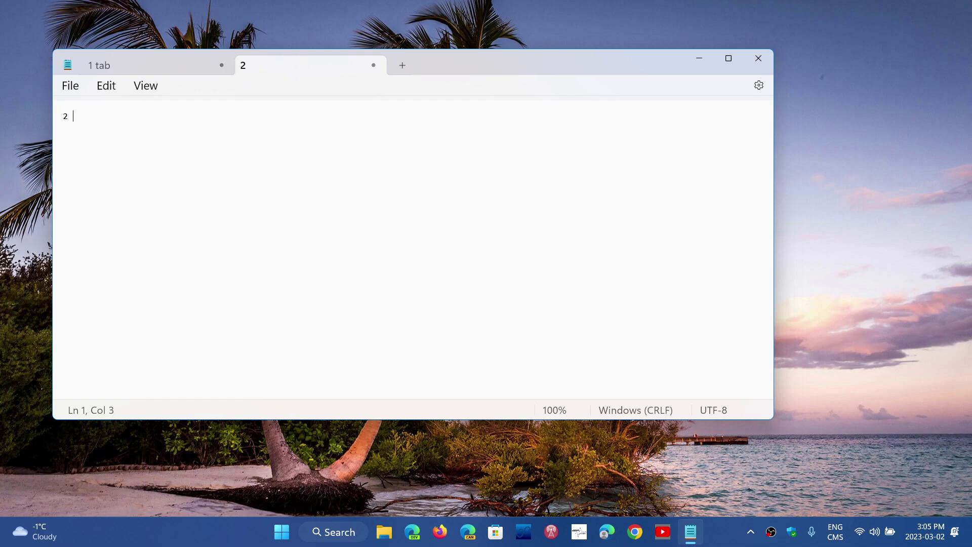
{"action": "type", "text": "tab"}
{"action": "left_click", "coordinate": [404, 72]}
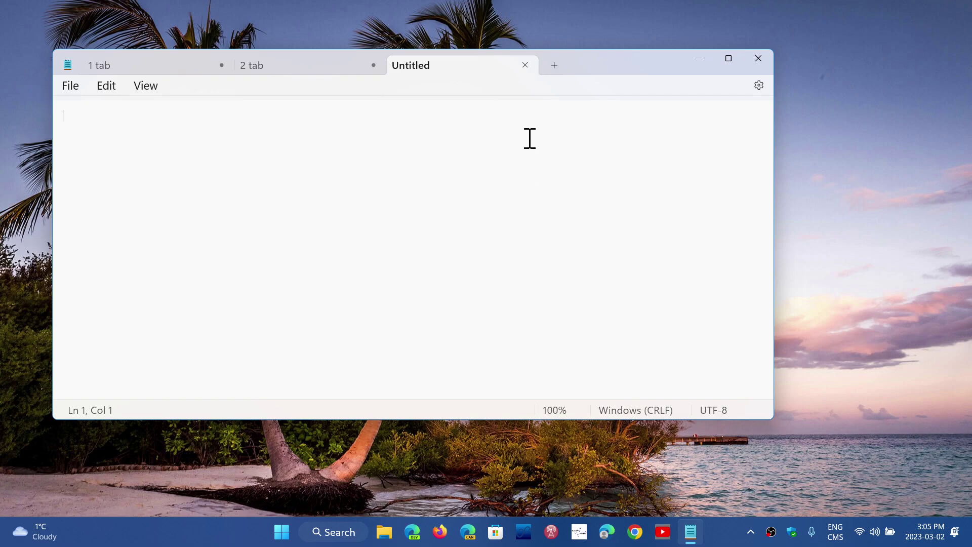
Step: Close the empty third tab, then discard the '2 tab' document without saving
{"action": "left_click", "coordinate": [525, 65]}
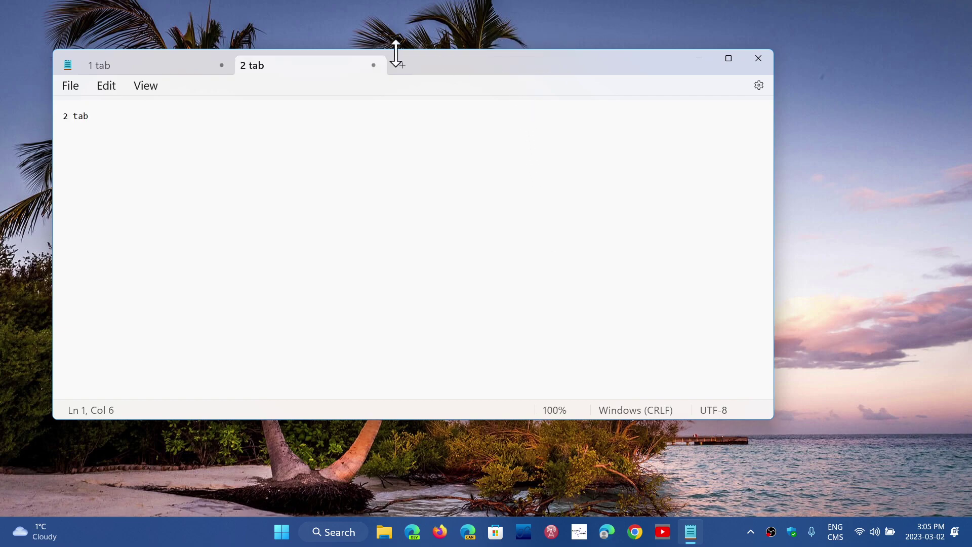
{"action": "left_click", "coordinate": [375, 66]}
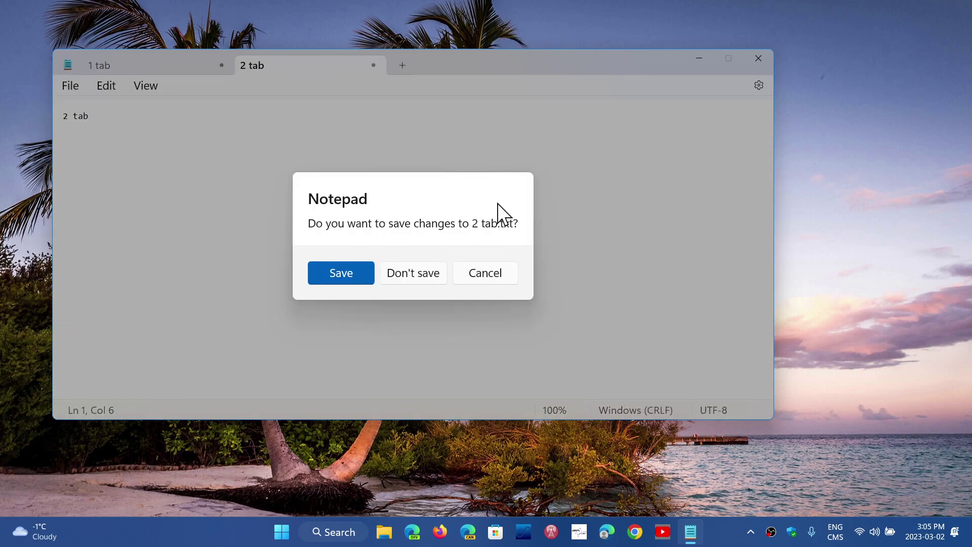
{"action": "left_click", "coordinate": [490, 275]}
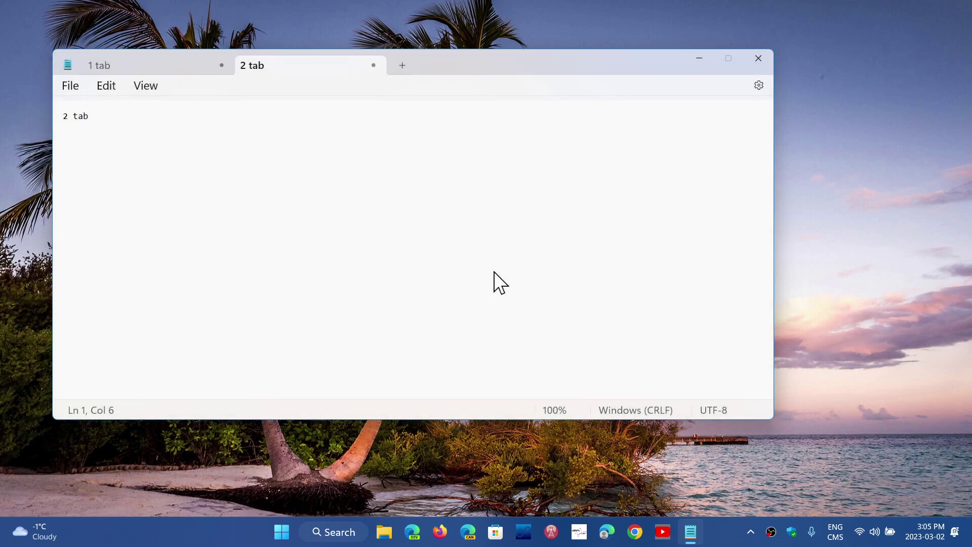
{"action": "left_click", "coordinate": [374, 66]}
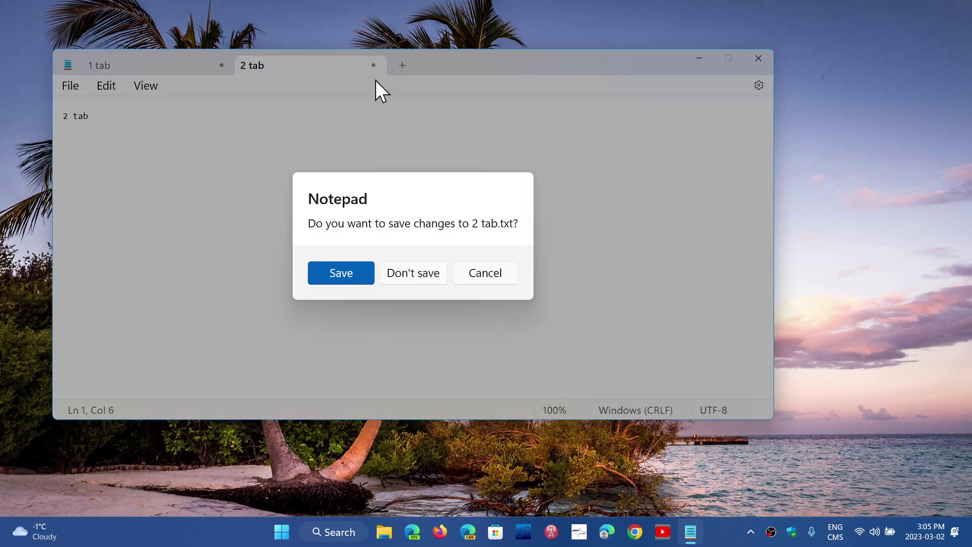
{"action": "left_click", "coordinate": [424, 273]}
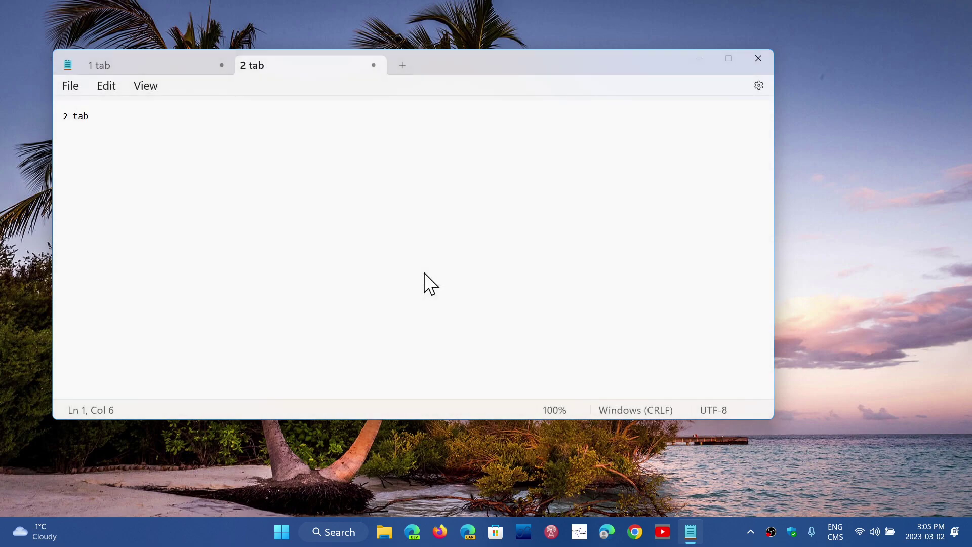
Step: Maximise the Notepad window, then show and dismiss its window menu
{"action": "left_click", "coordinate": [727, 58]}
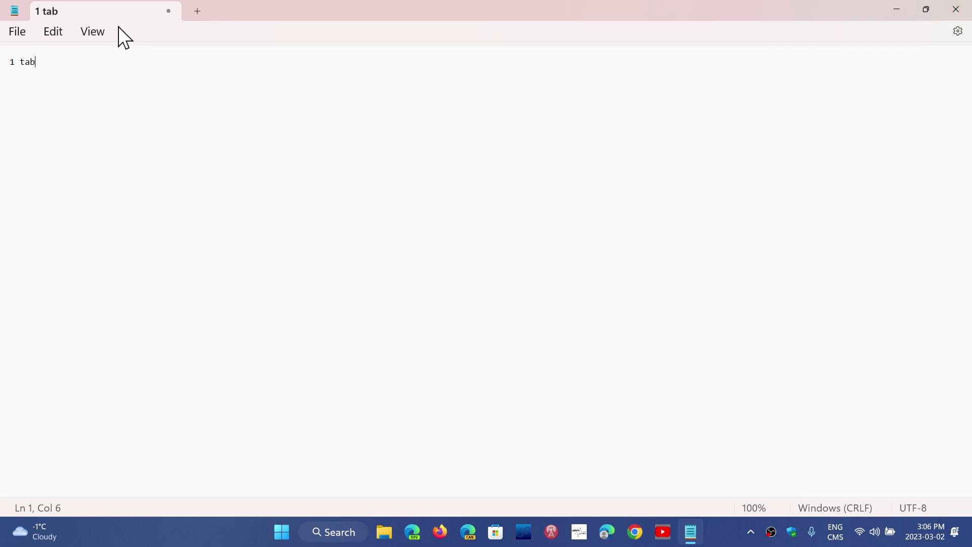
{"action": "left_click", "coordinate": [12, 12]}
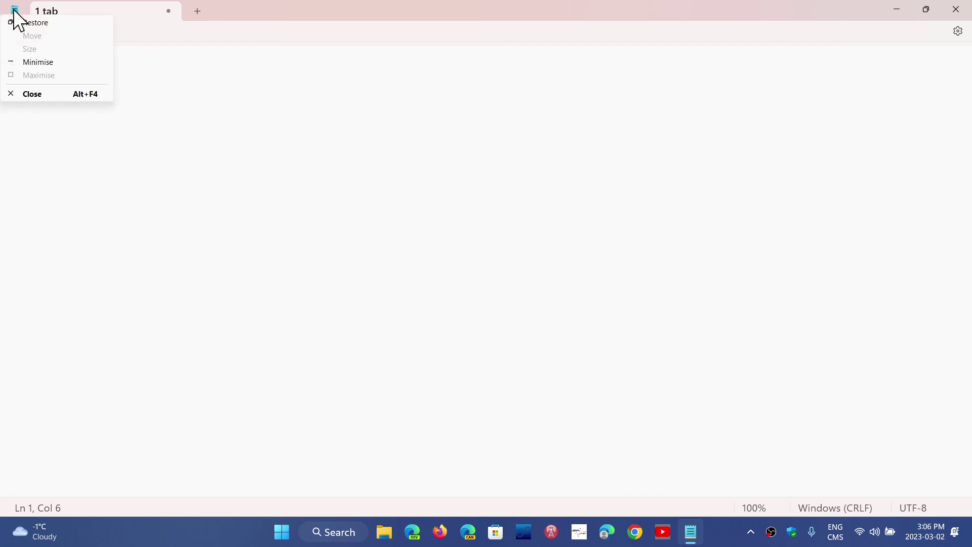
{"action": "left_click", "coordinate": [271, 151]}
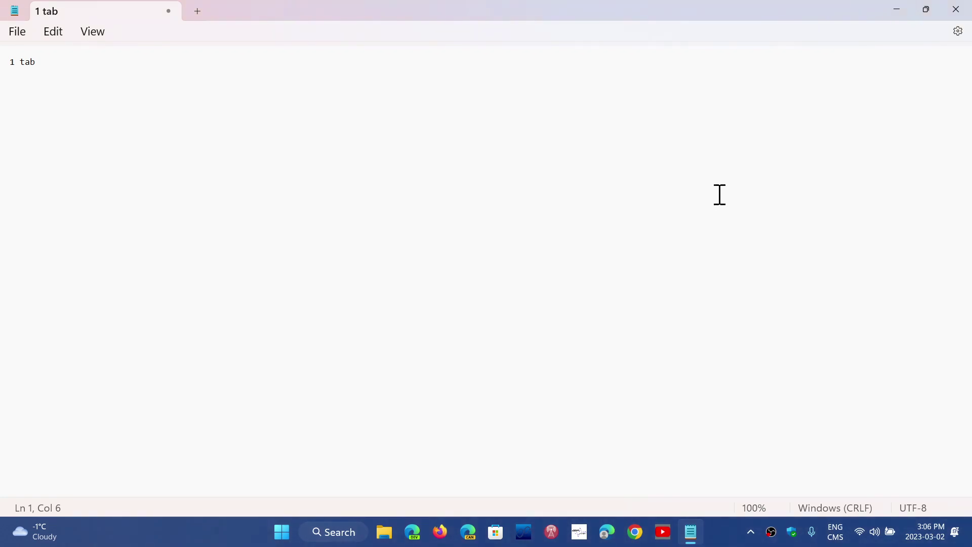
Step: Close Notepad, choosing Don't save for the '1 tab' document
{"action": "left_click", "coordinate": [956, 10]}
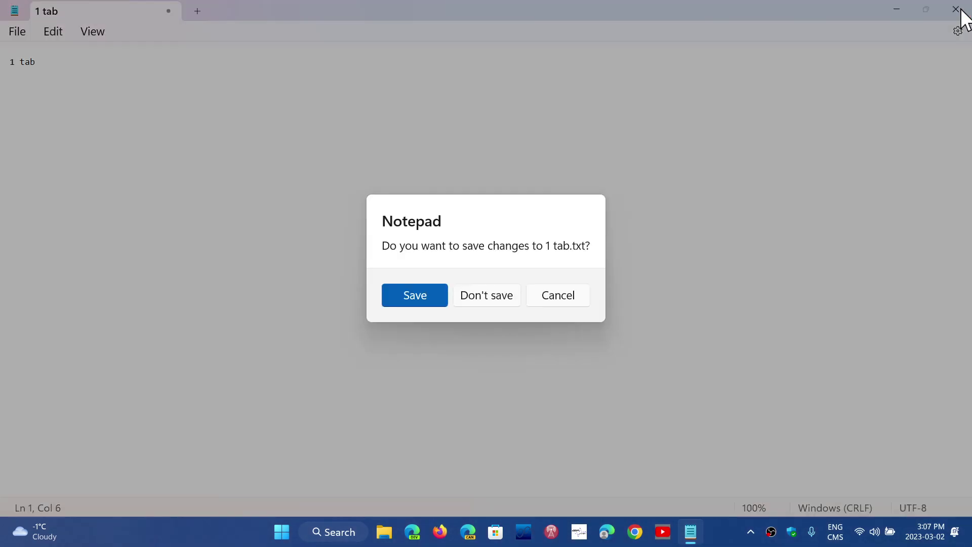
{"action": "left_click", "coordinate": [499, 297]}
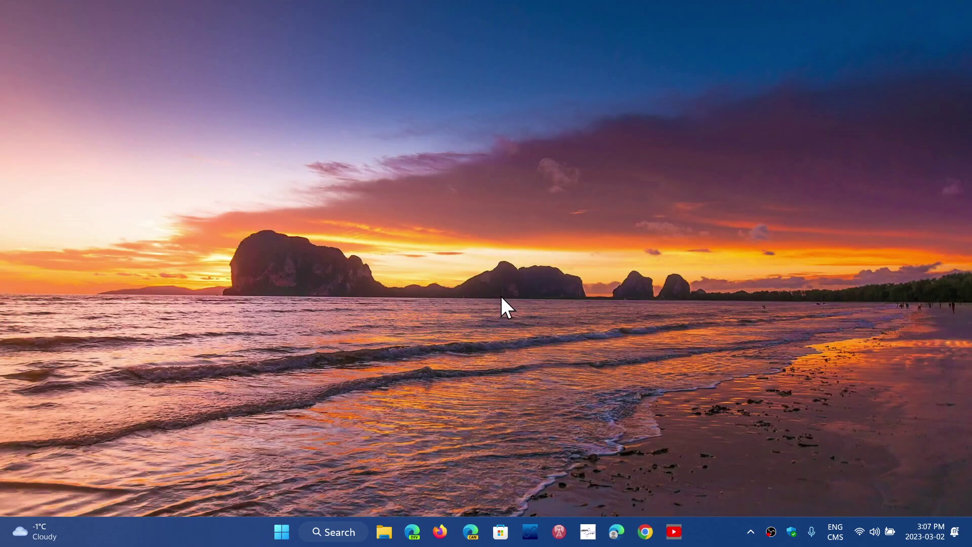